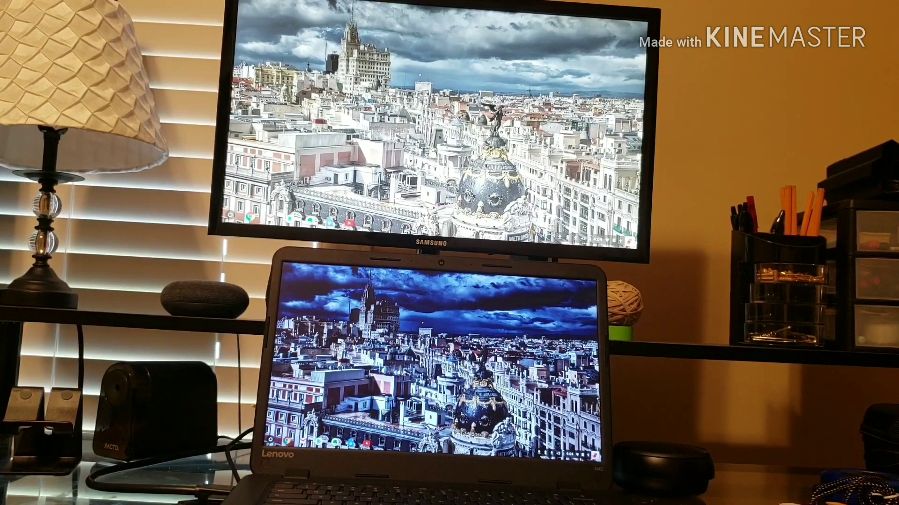
# - Launch Settings from the quick settings panel and move its window to the top of the screen
pyautogui.click(618, 240)
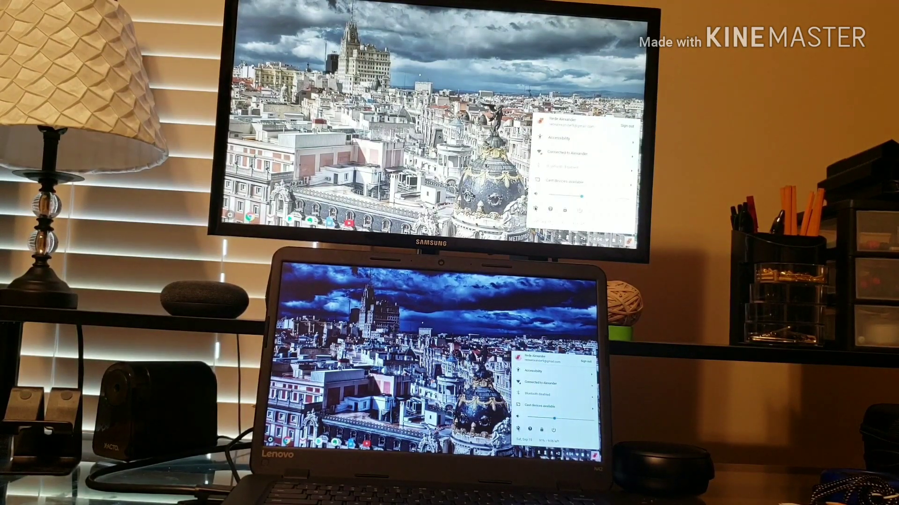
pyautogui.click(535, 208)
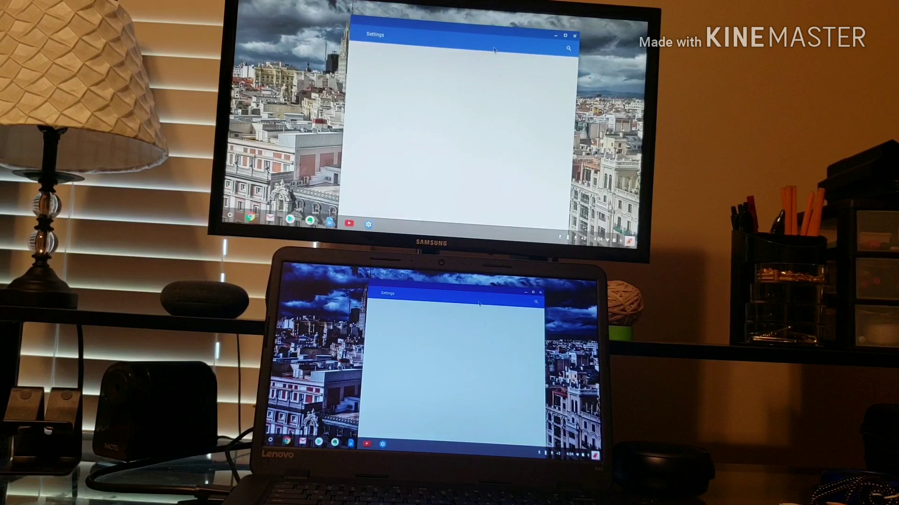
pyautogui.moveTo(494, 44); pyautogui.dragTo(491, 14)
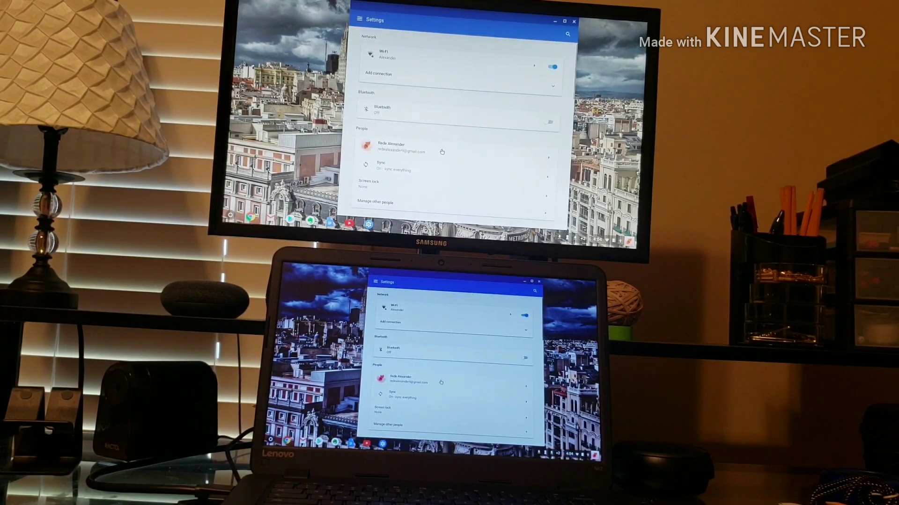
pyautogui.scroll(-3, 441, 149)
pyautogui.scroll(-1, 441, 149)
pyautogui.scroll(-2, 441, 149)
pyautogui.scroll(-2, 440, 149)
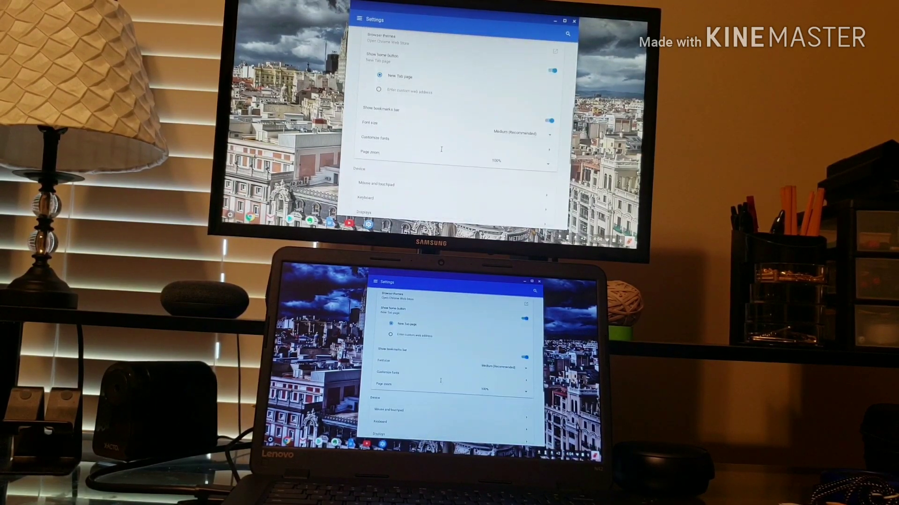
pyautogui.scroll(-2, 441, 149)
pyautogui.scroll(-1, 441, 152)
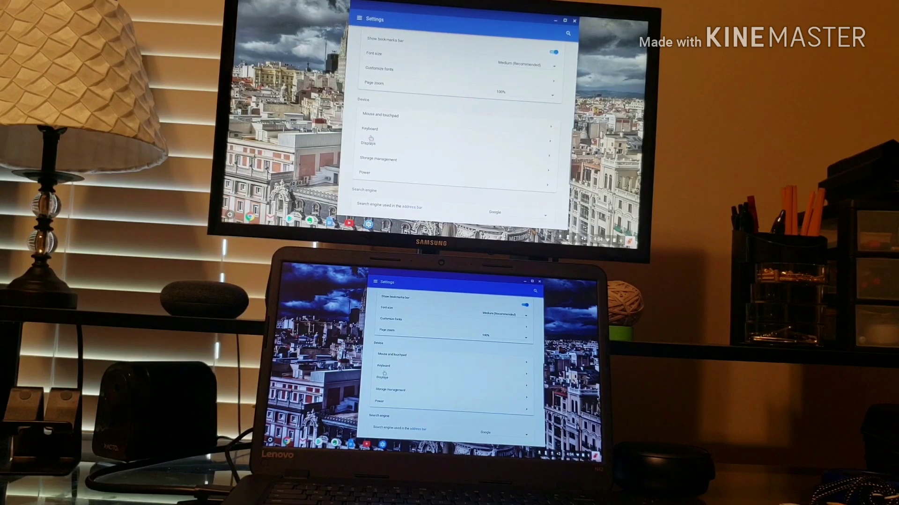
# - Open Displays under Device to see the mirrored arrangement and display size options
pyautogui.click(399, 145)
pyautogui.scroll(-1, 407, 153)
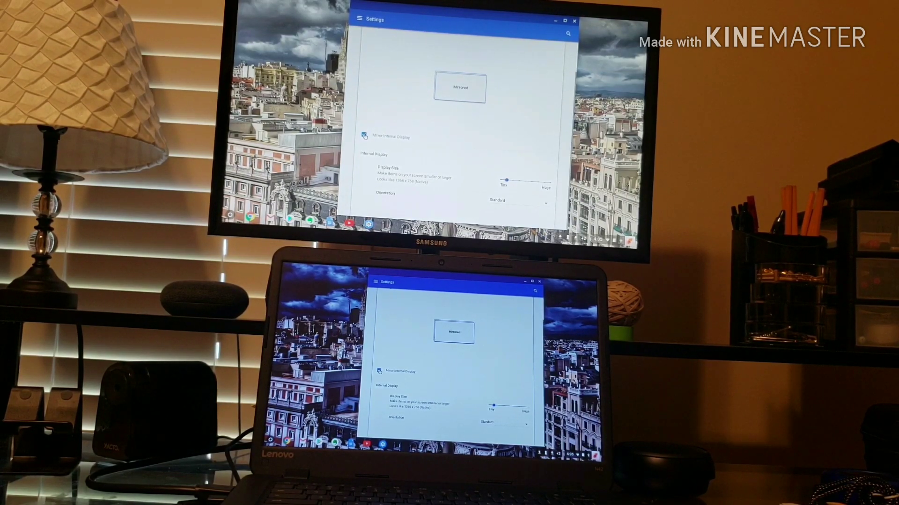
# - Turn off Mirror Internal Display so the Samsung monitor shows only wallpaper
pyautogui.click(364, 135)
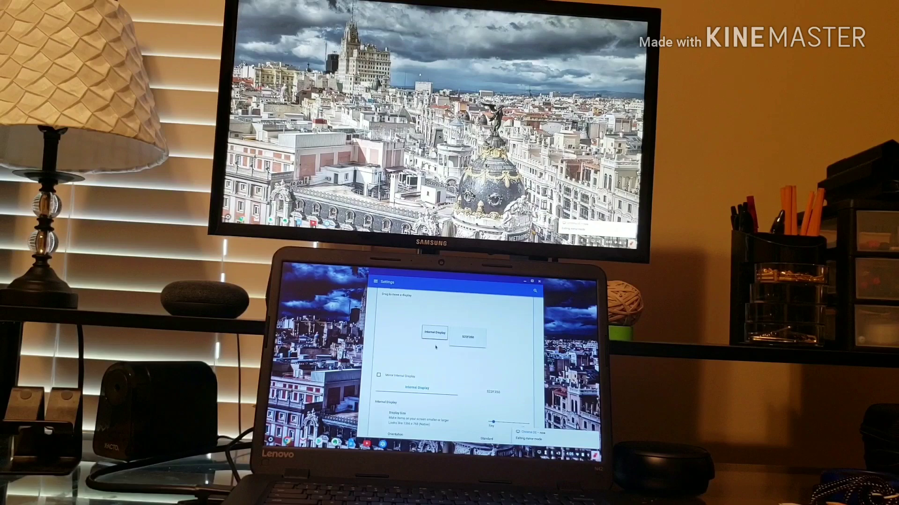
# - Try the Internal Display box on different sides of S22F350, finally placing it below
pyautogui.moveTo(436, 336); pyautogui.dragTo(466, 358)
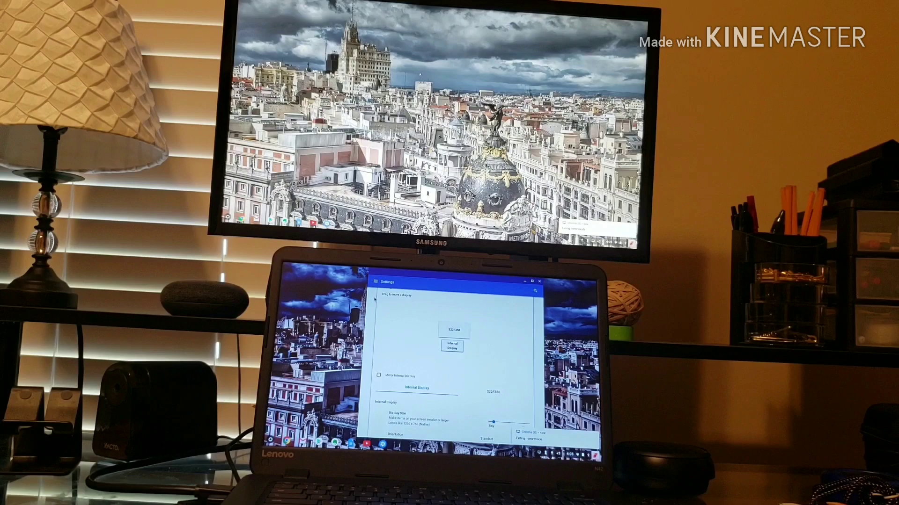
pyautogui.moveTo(442, 335); pyautogui.dragTo(420, 327)
pyautogui.moveTo(434, 337)
pyautogui.mouseDown()
pyautogui.moveTo(494, 342)
pyautogui.moveTo(446, 315)
pyautogui.moveTo(457, 358)
pyautogui.mouseUp()
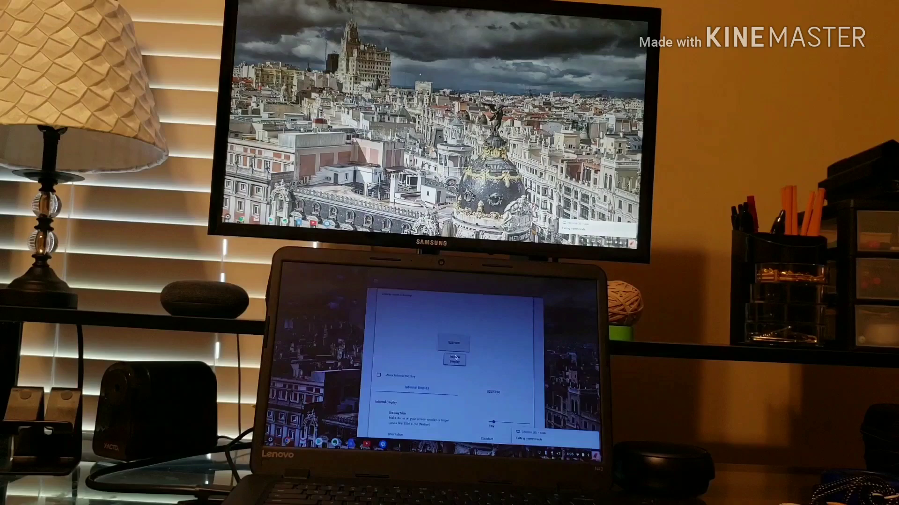